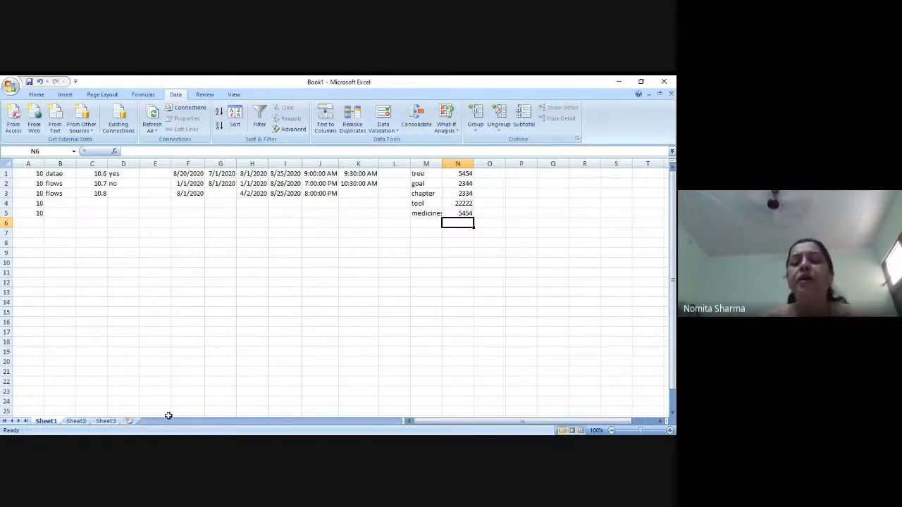
Enter 477474 in cell N6, the first empty cell below the numbers in column N.
click(459, 163)
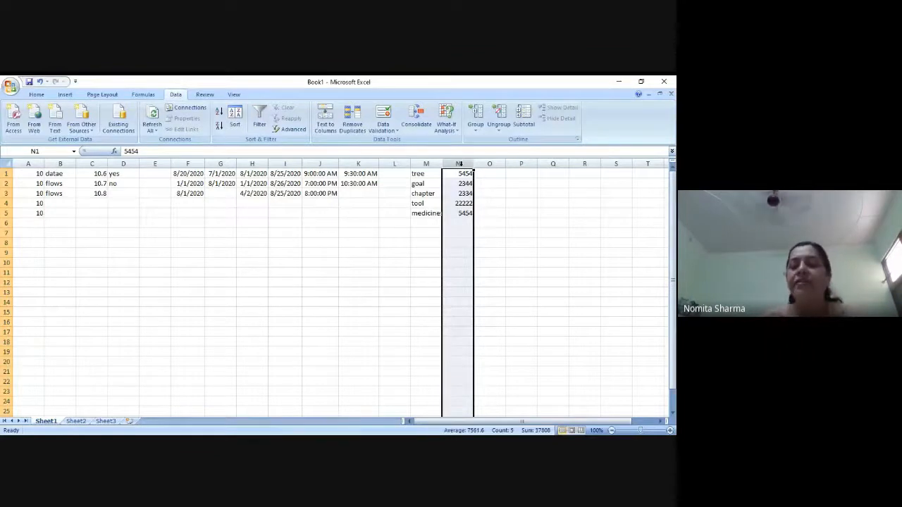
click(461, 224)
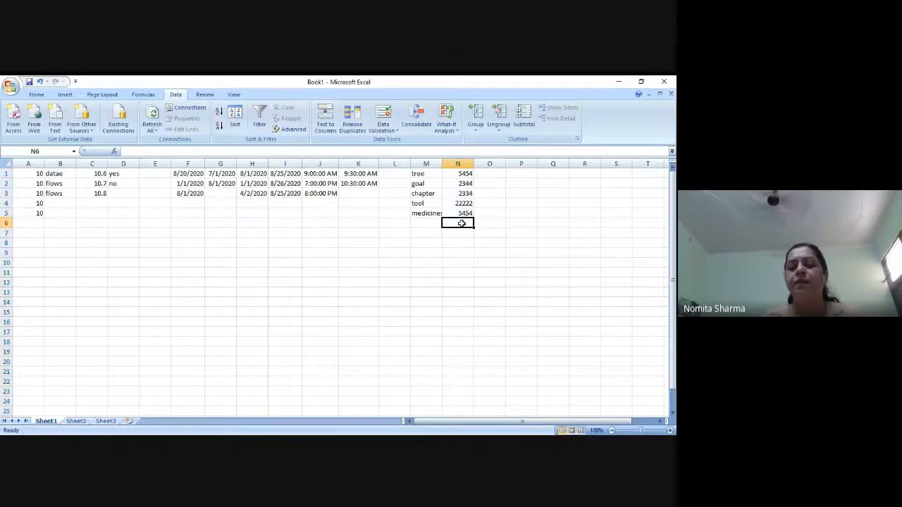
text(7e673647)
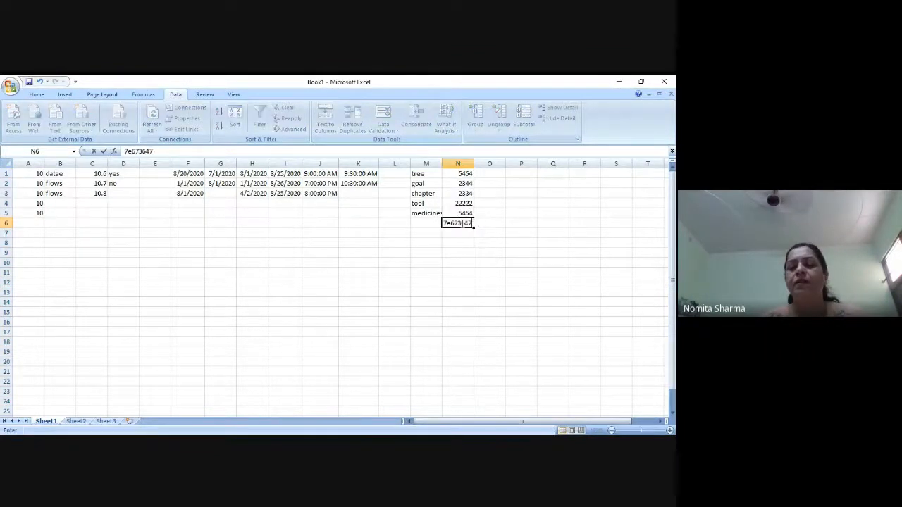
key(BackSpace)
key(BackSpace)
key(BackSpace)
key(BackSpace)
key(BackSpace)
key(BackSpace)
key(BackSpace)
key(BackSpace)
text(473674)
key(Return)
Try the text jhfhfggf in cell N7 to test the validation rule, and replace it with 65655.
text(jhfhggf)
key(Return)
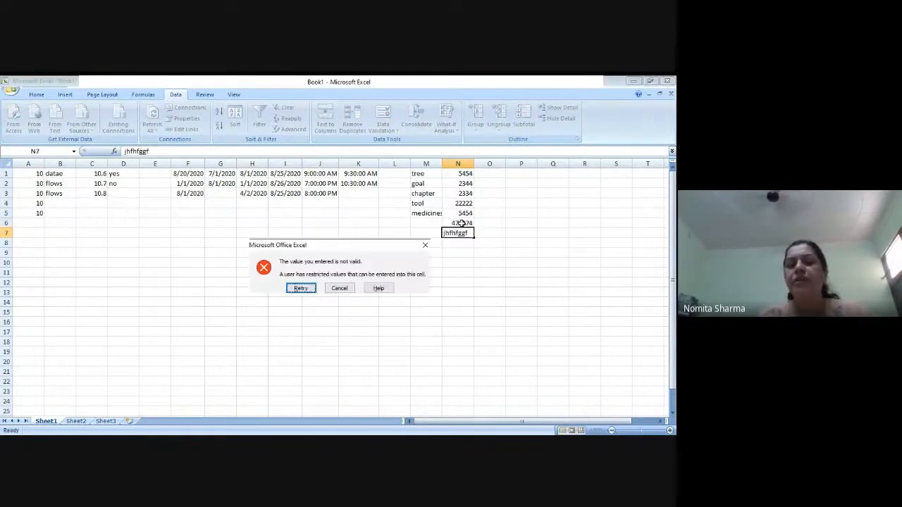
click(299, 289)
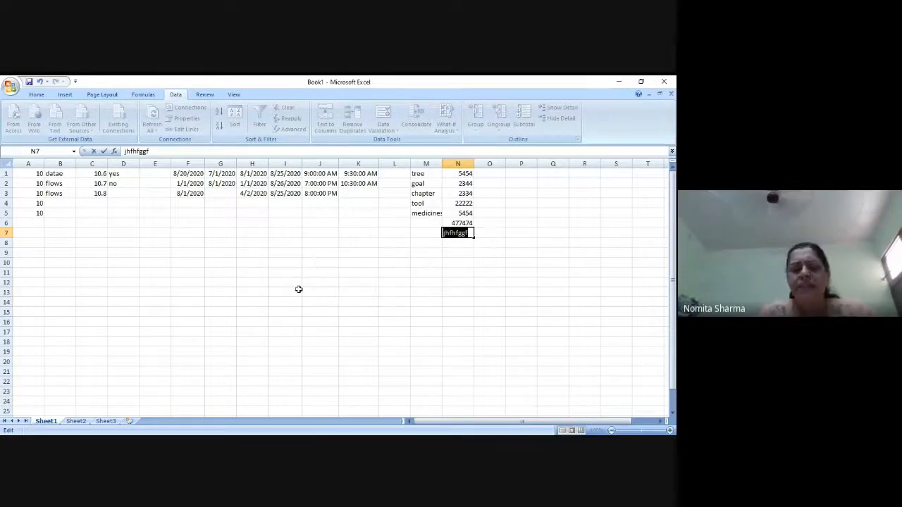
text(65655)
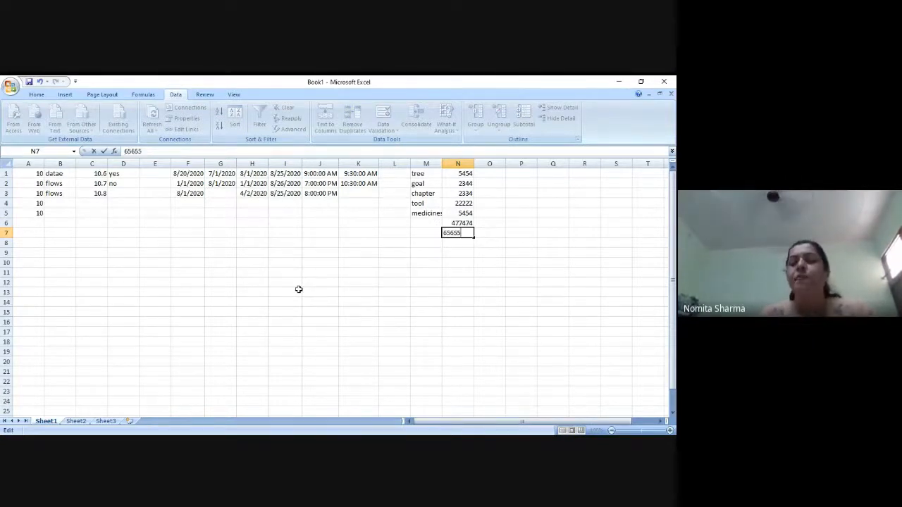
key(Return)
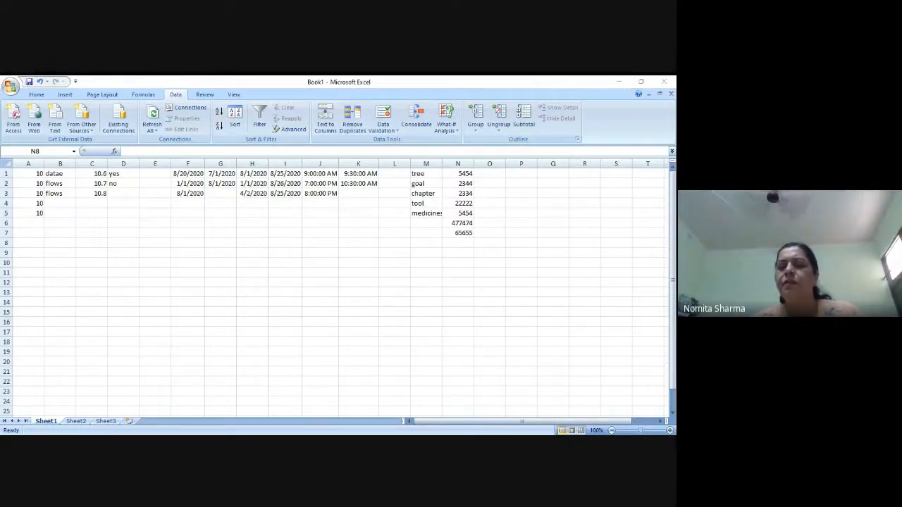
Try the mixed value 65655aaa in cell N8 and replace it with the number 655444.
click(457, 243)
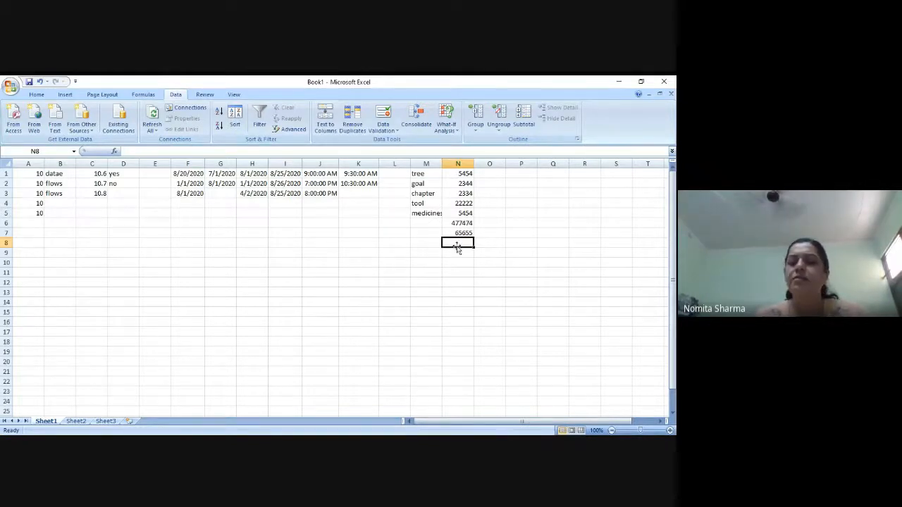
text(65655aaa)
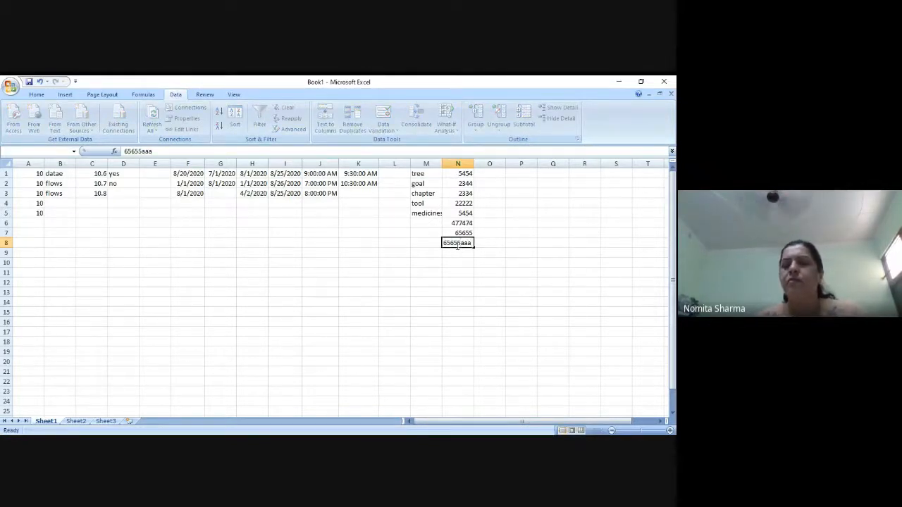
key(Return)
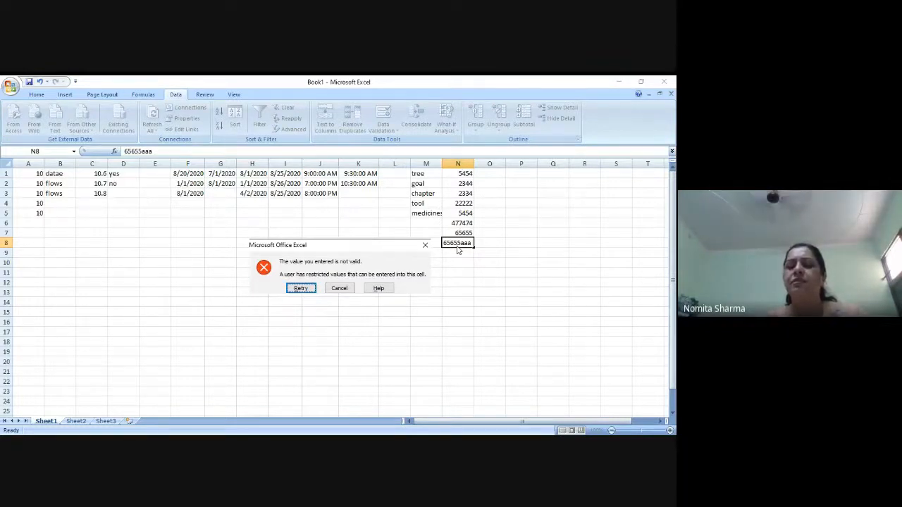
click(298, 289)
text(65)
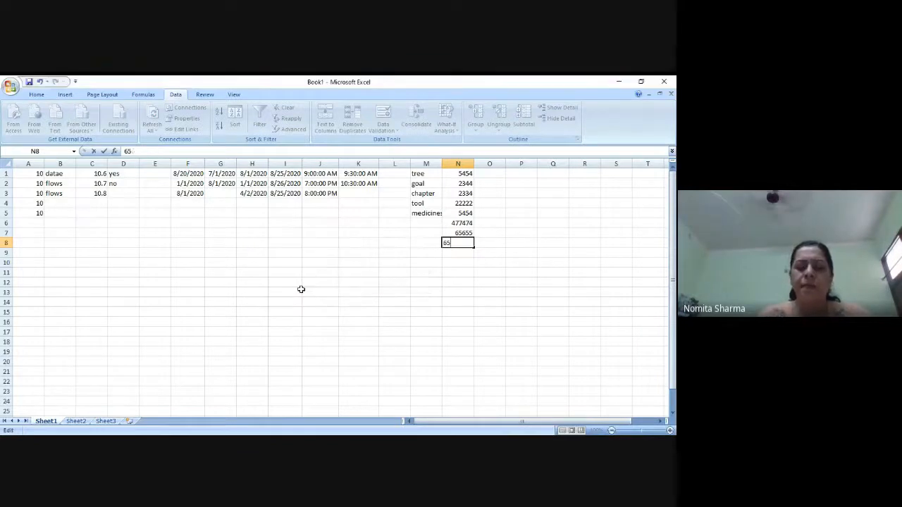
text(5444)
key(Return)
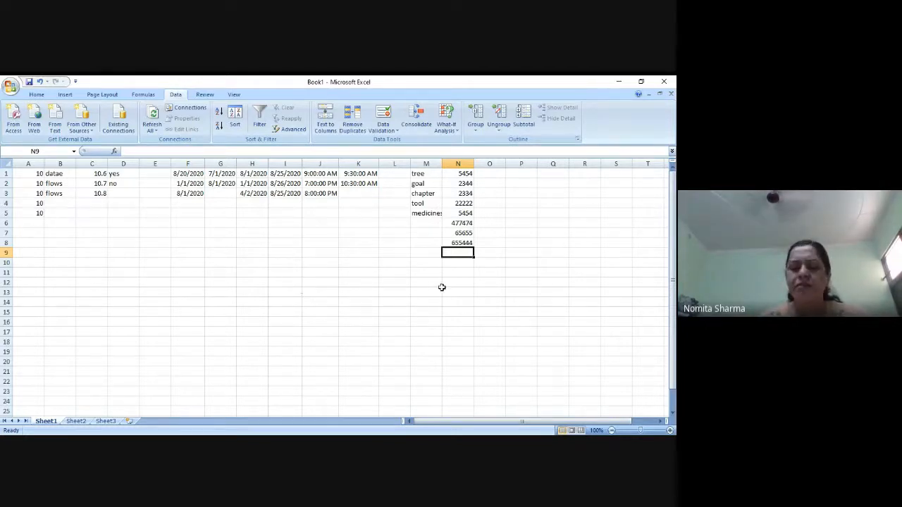
Try the mixed value uyuy76555jhjhh in cell N9 and replace it with the number 97777.
text(uyuy)
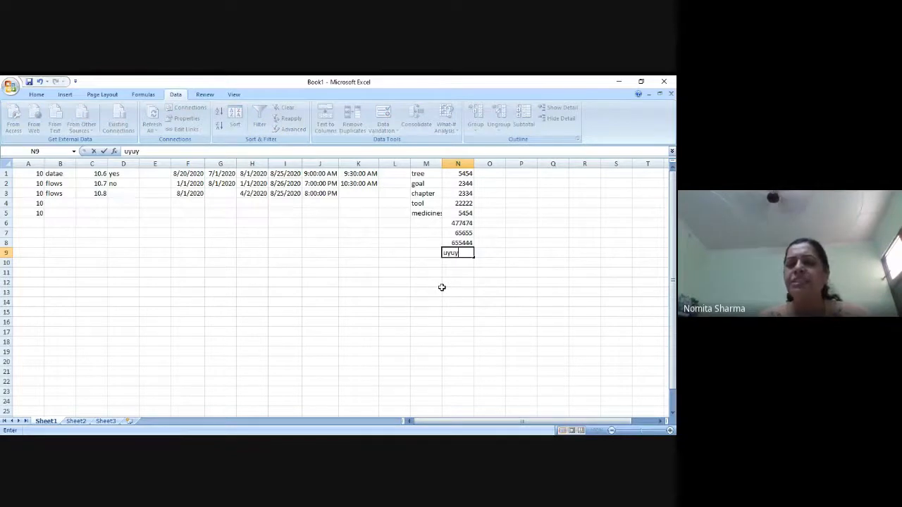
text(76555)
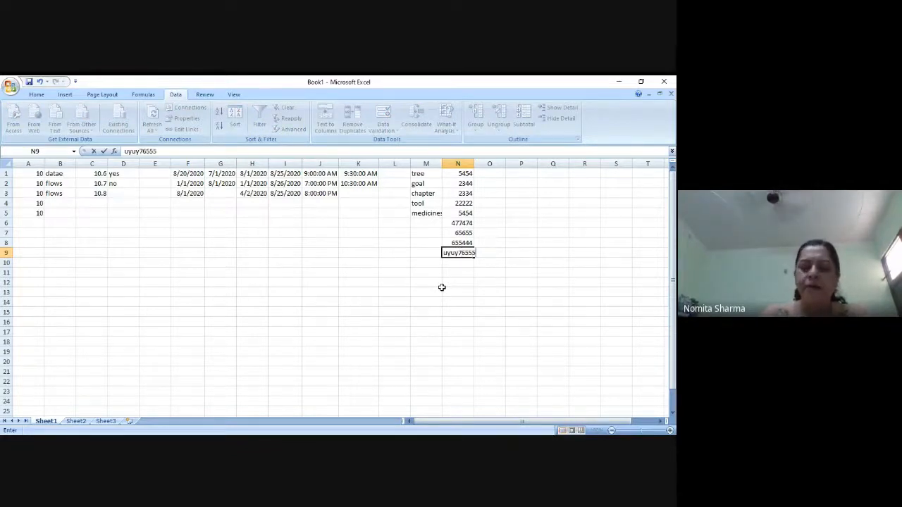
text(jhjhh)
key(Return)
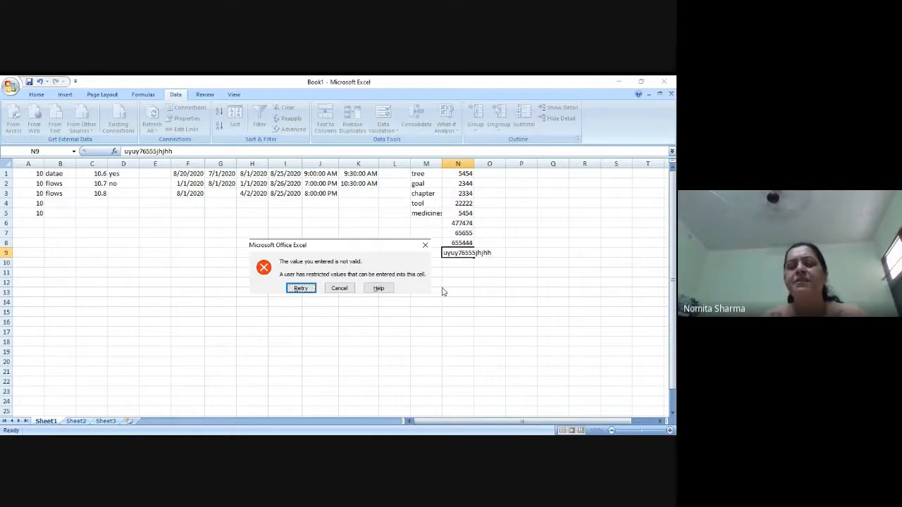
click(302, 288)
text(9)
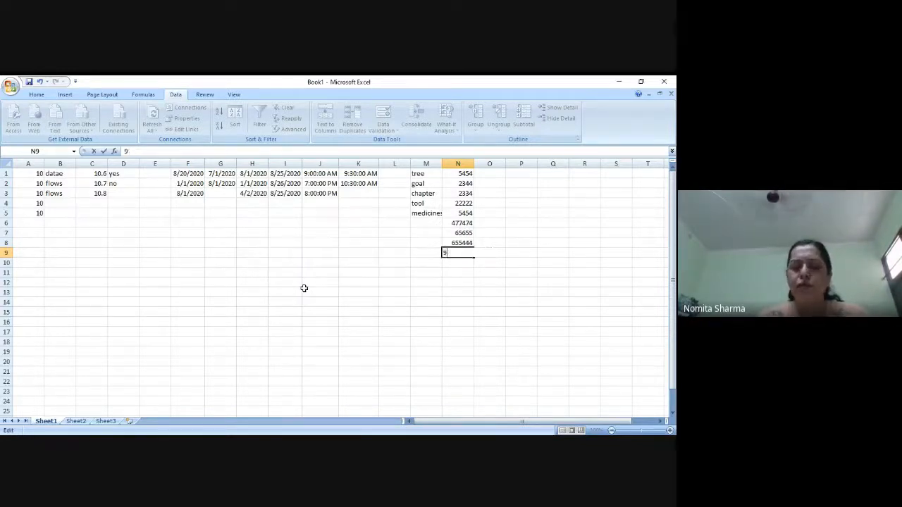
text(7777)
key(Return)
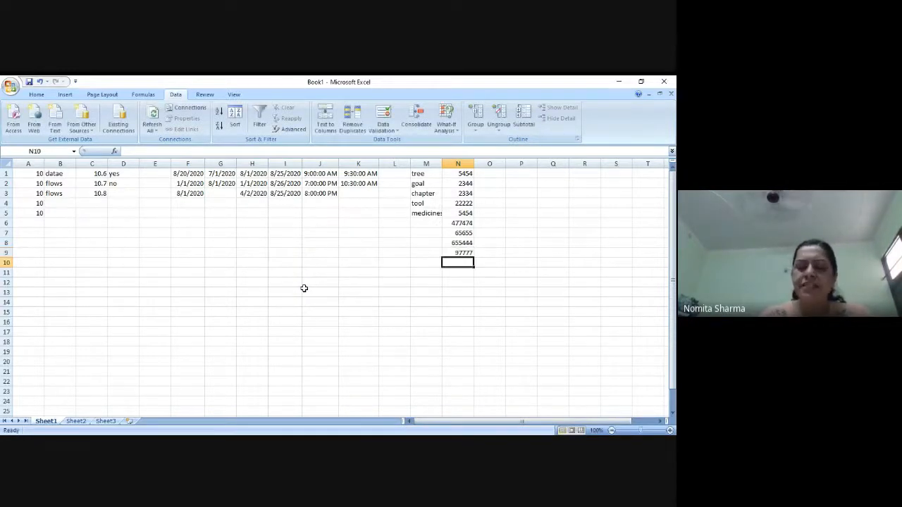
Try the mixed value uyuyy76766 in cell N10 and replace it with the number 87777.
text(uyuyy76766)
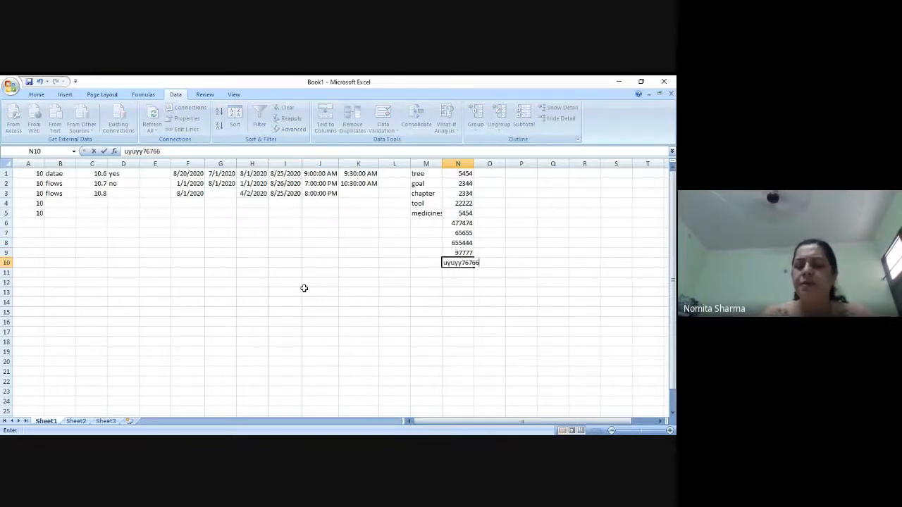
key(Return)
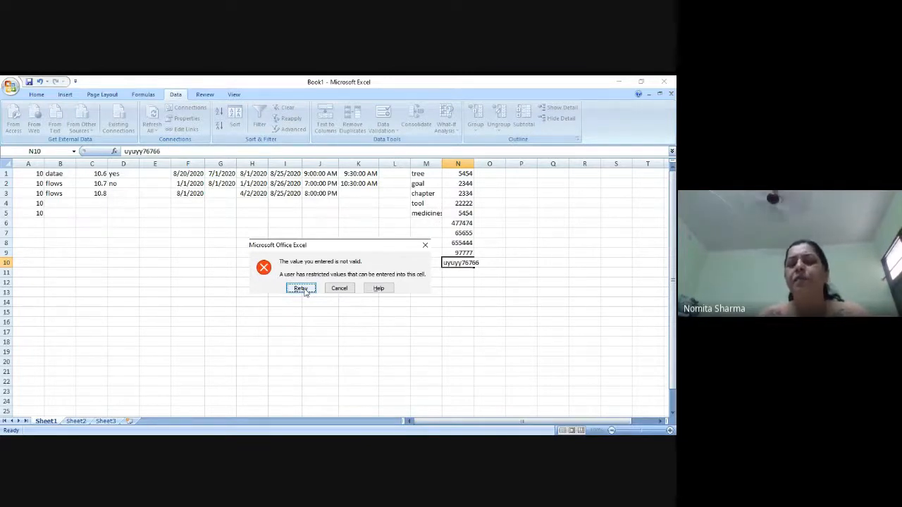
click(304, 290)
text(87777)
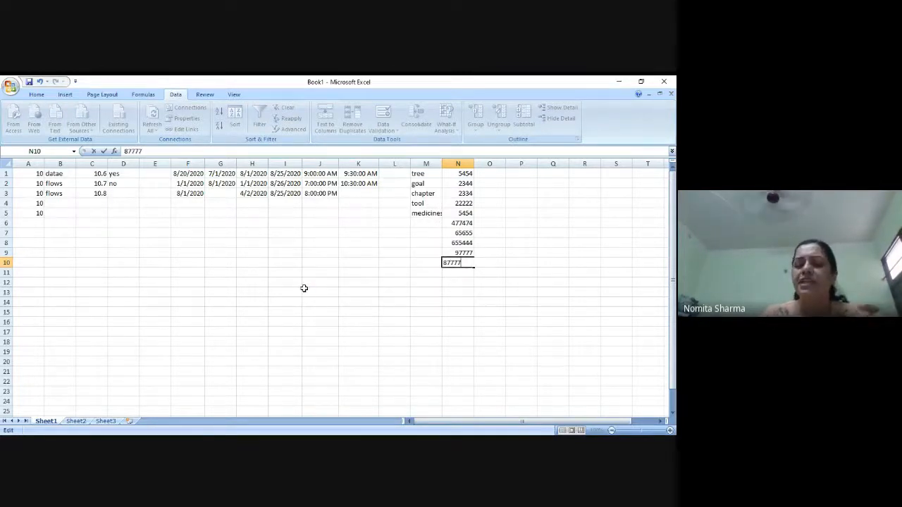
key(Return)
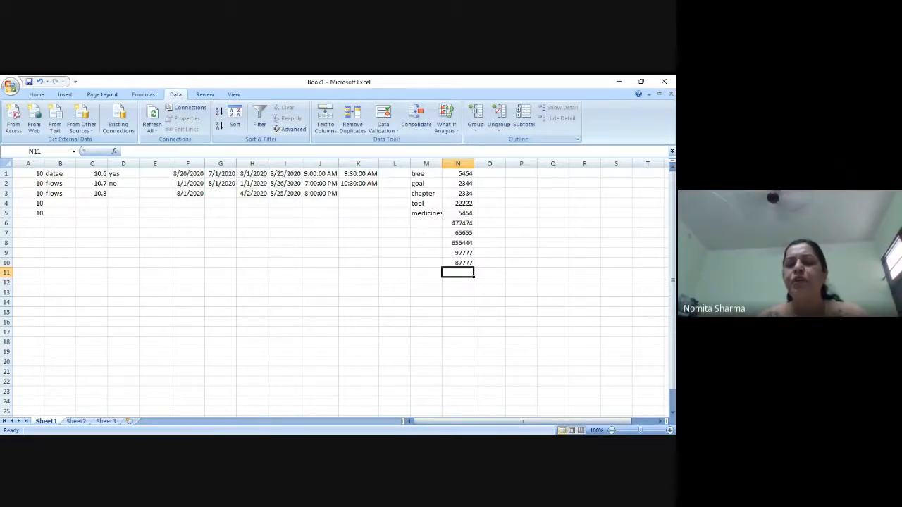
key(alt+Tab)
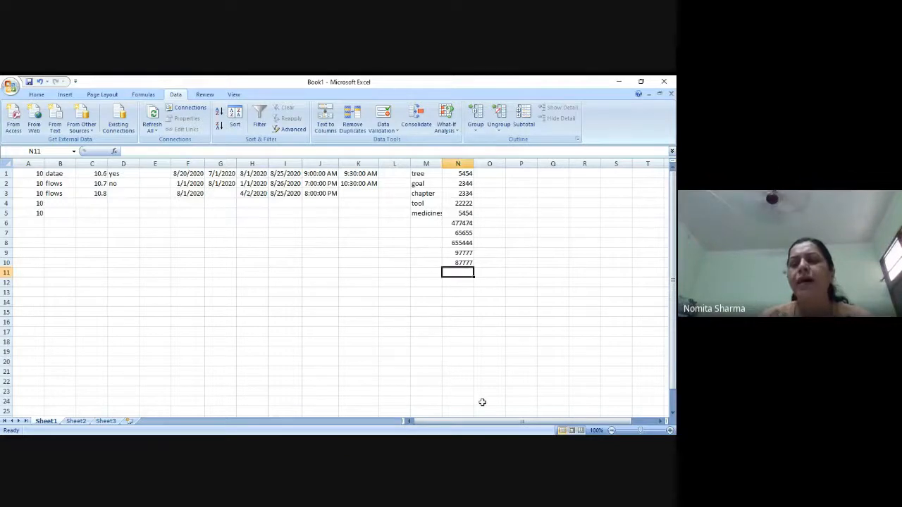
Enter the sample texts ushgfjgf, shsfbjs, smdhfsf and smhdfbshf in cells O1 to O4.
click(491, 164)
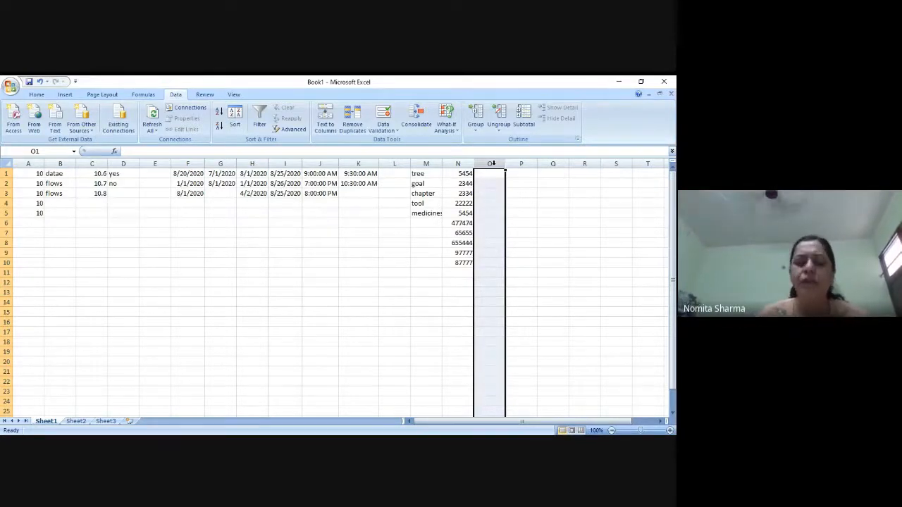
text(ushgfjgf)
key(Return)
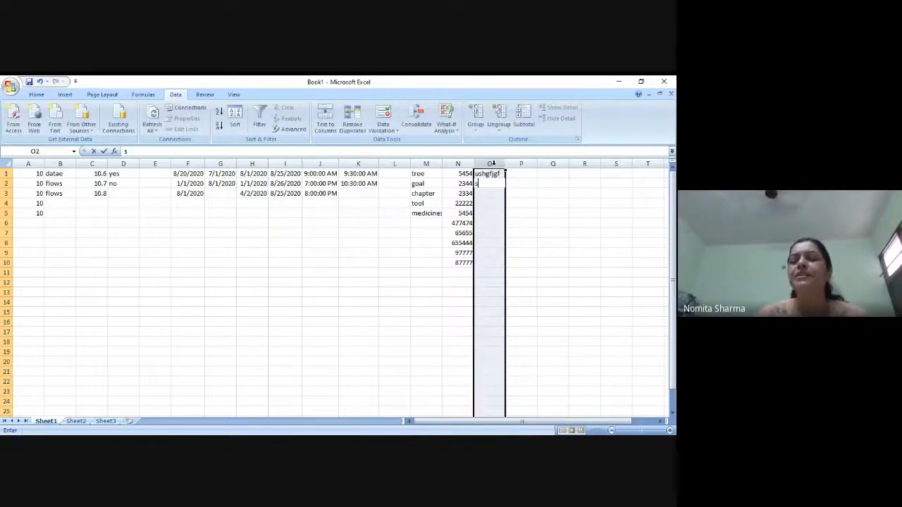
text(shsfbjs)
key(Return)
text(smdhfsf)
key(Return)
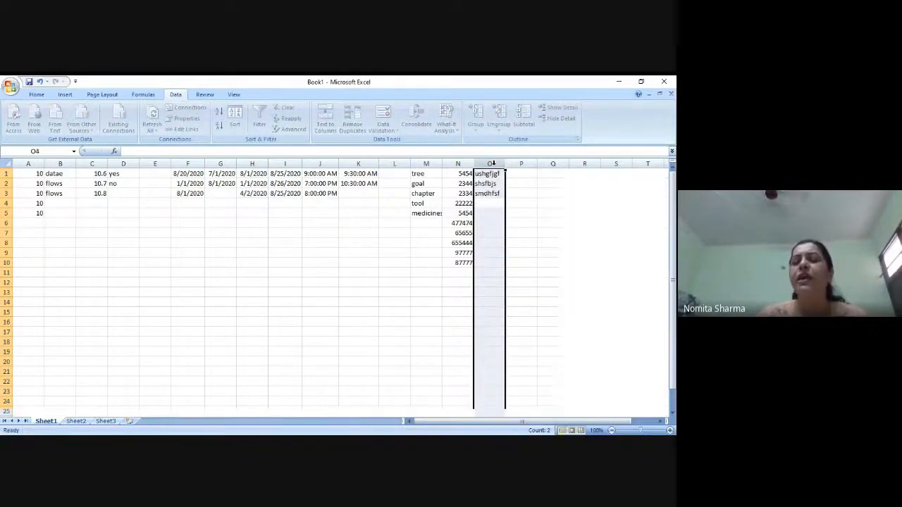
text(smdhfbshf)
key(Return)
Clear the contents of cells O1 to O5.
key(Up)
key(Up)
key(Up)
key(Up)
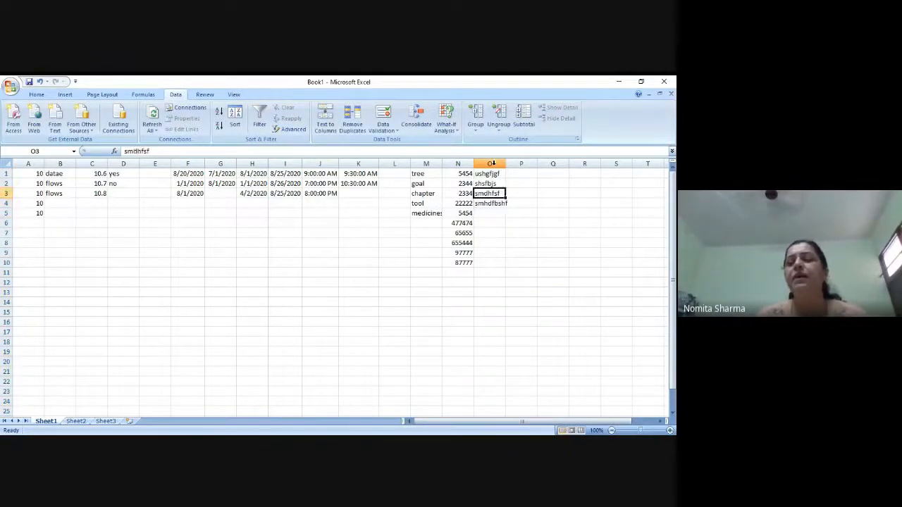
key(shift+Down)
key(shift+Down)
key(shift+Down)
key(shift+Down)
key(Delete)
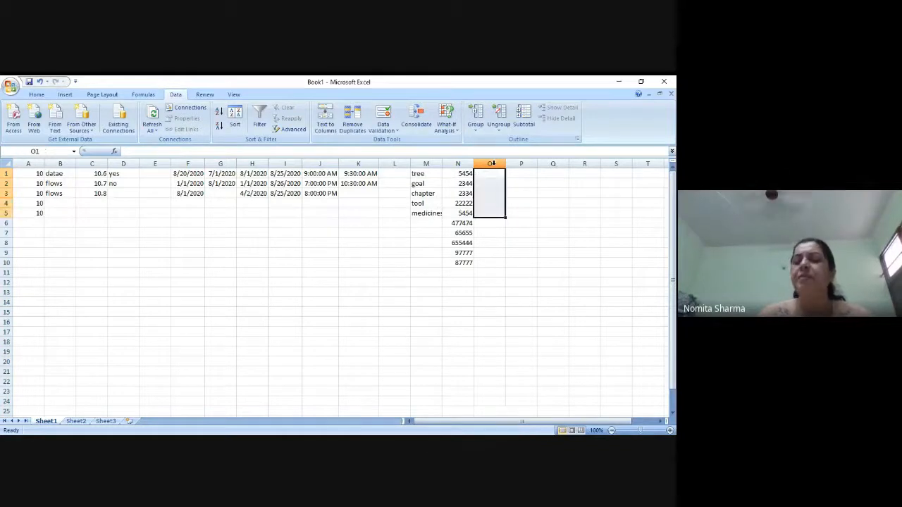